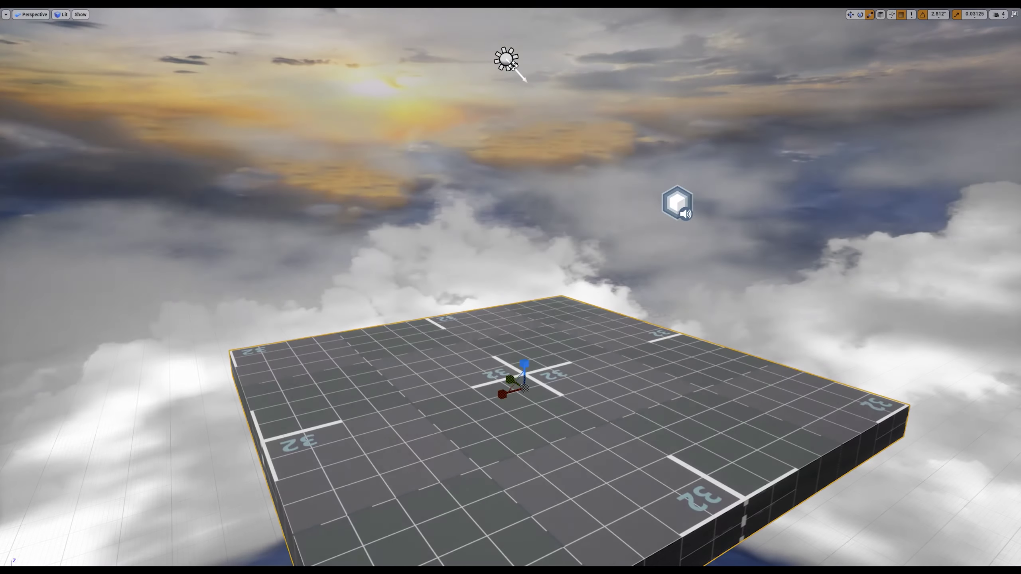
Select the blockout box beside the water channel and look down into the channel.
key(w)
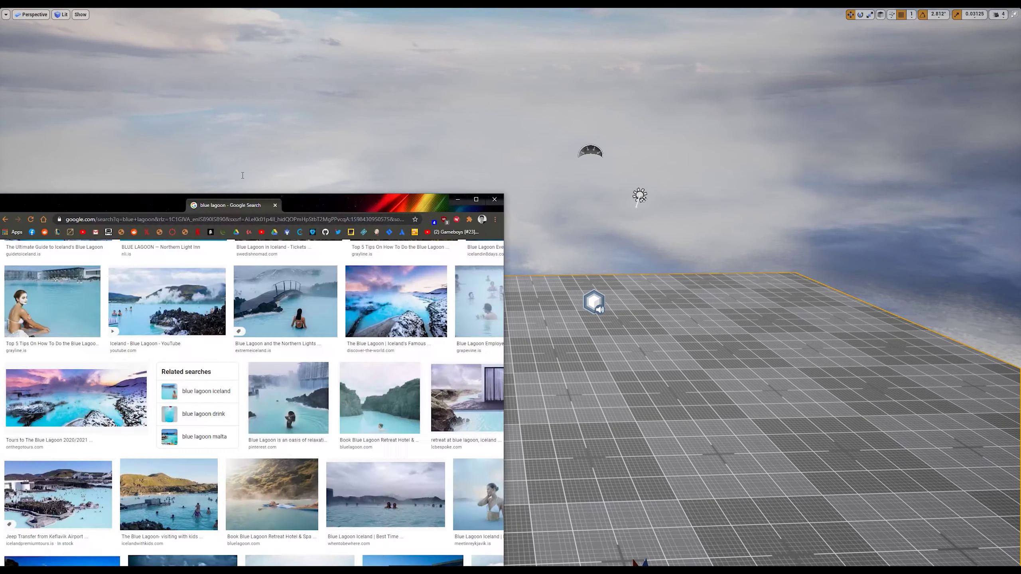
scroll(511, 287, down, 5)
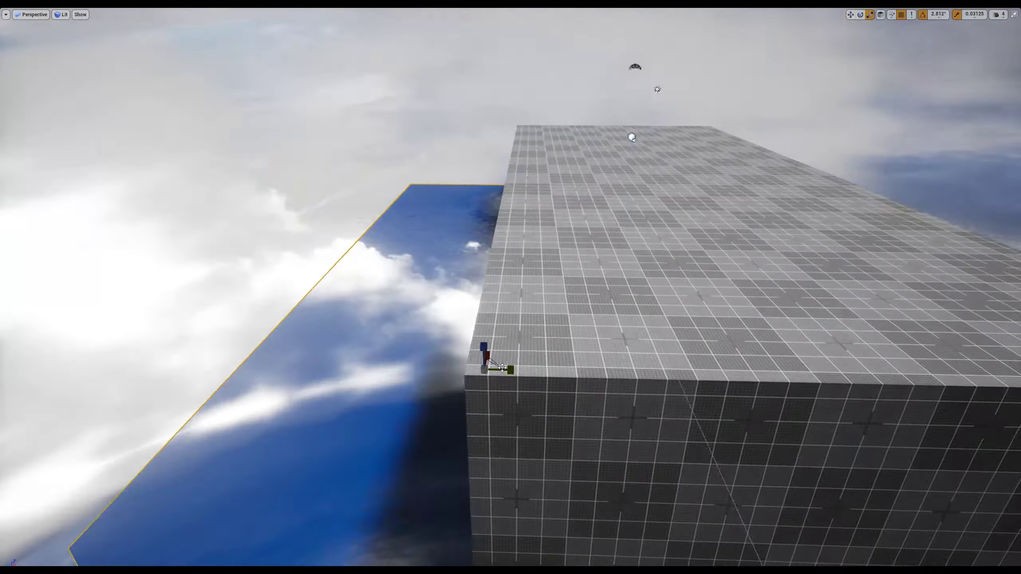
key(w)
right_drag(503, 368, 402, 368)
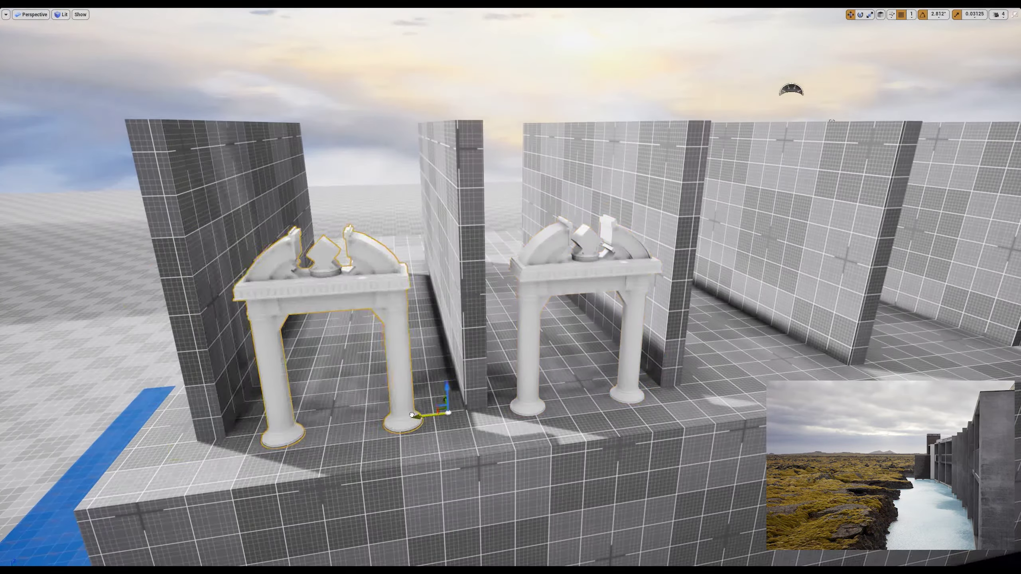
right_drag(663, 284, 358, 337)
click(467, 392)
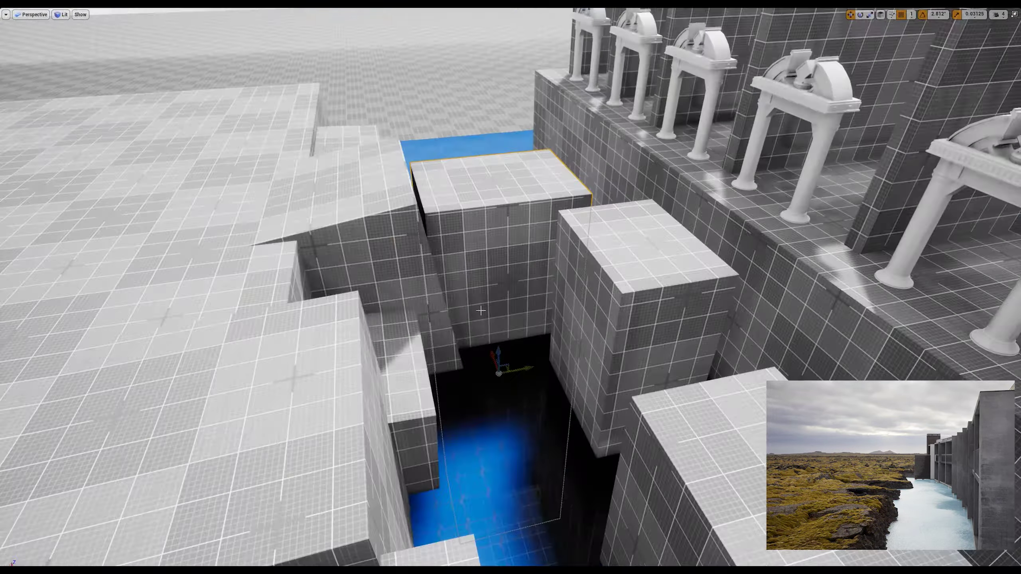
right_drag(467, 392, 684, 464)
Survey the blockout from above, flying over the water channel, arches and block structures.
key(r)
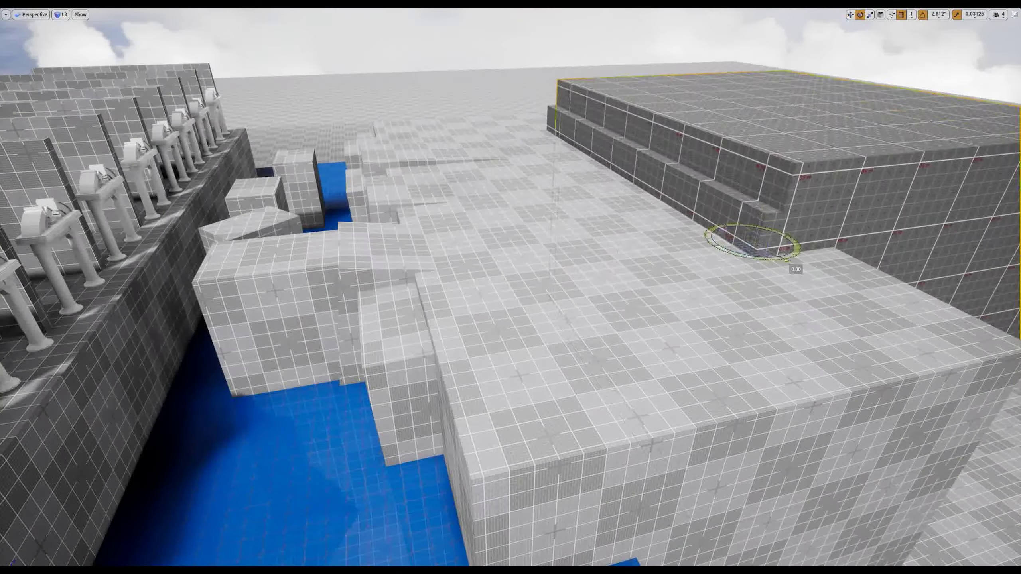
key(w)
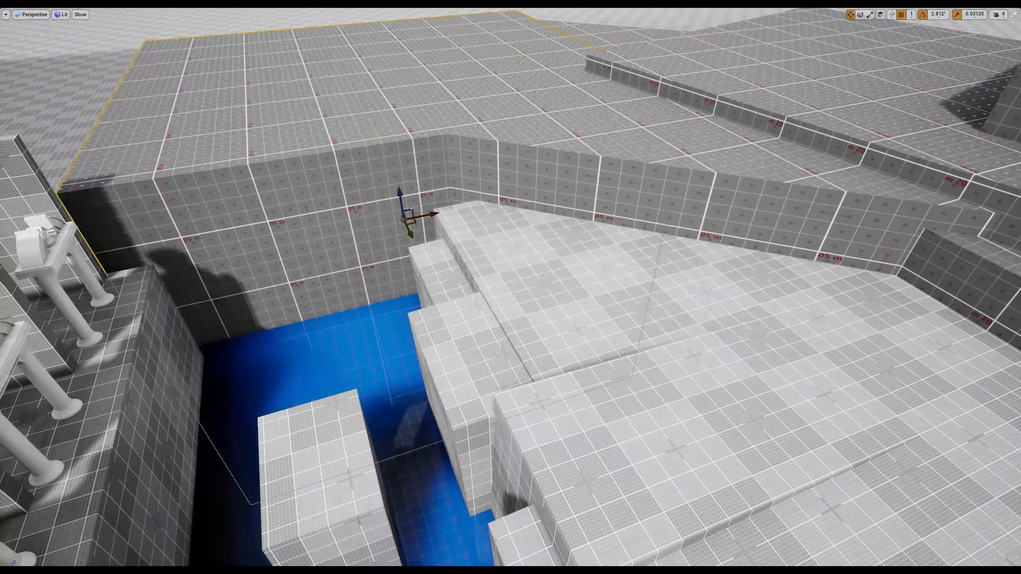
right_drag(595, 220, 563, 241)
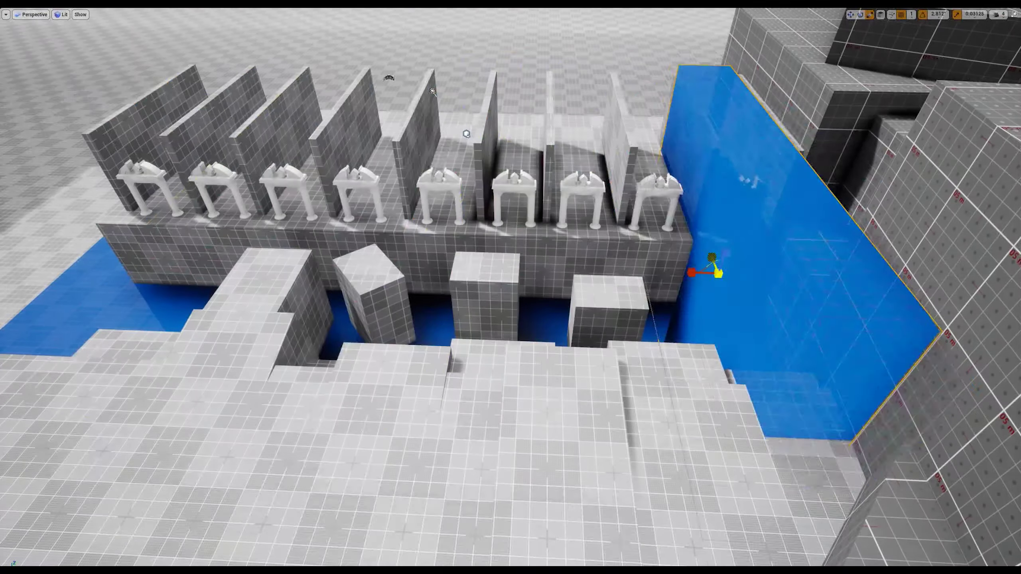
key(w)
right_drag(431, 203, 57, 174)
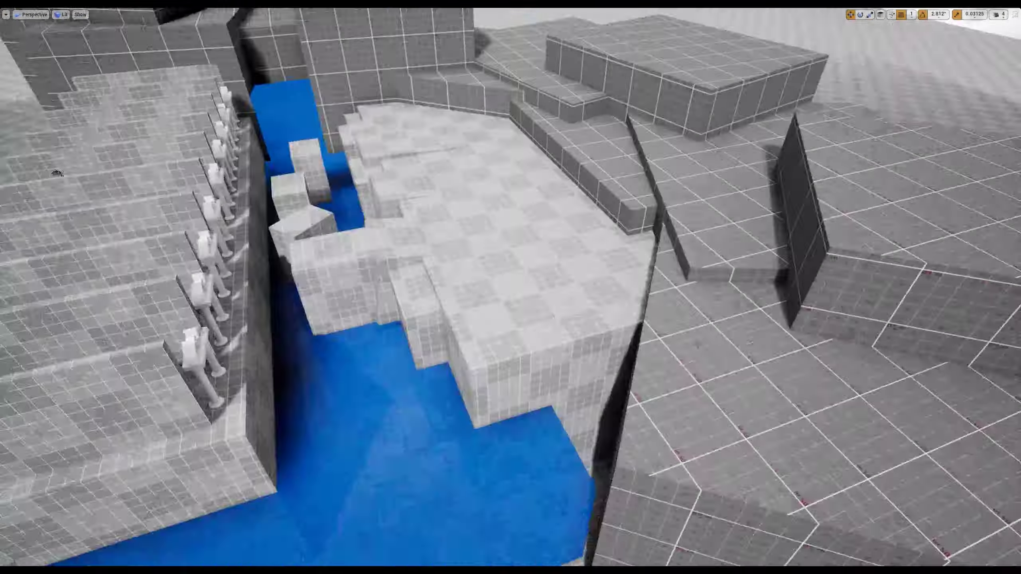
right_drag(664, 217, 574, 296)
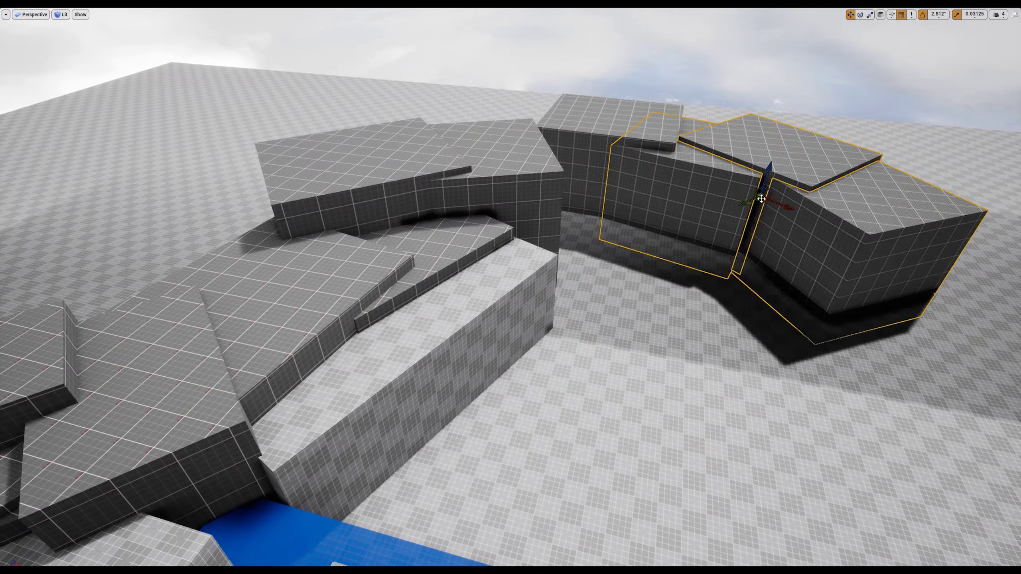
right_drag(761, 199, 643, 225)
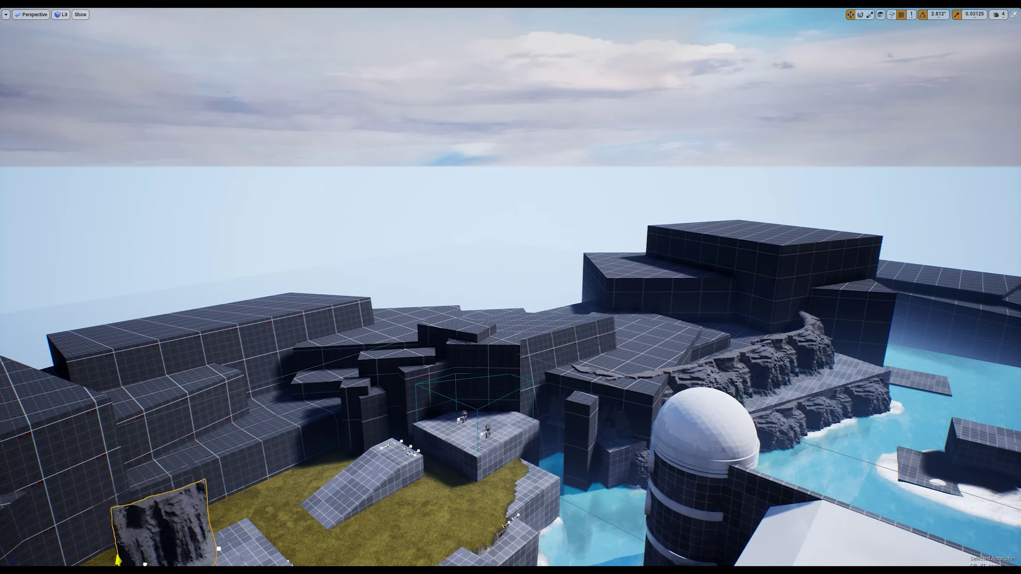
Frame the viewport on the selected tall rock pillar beside the grid blockout.
key(f)
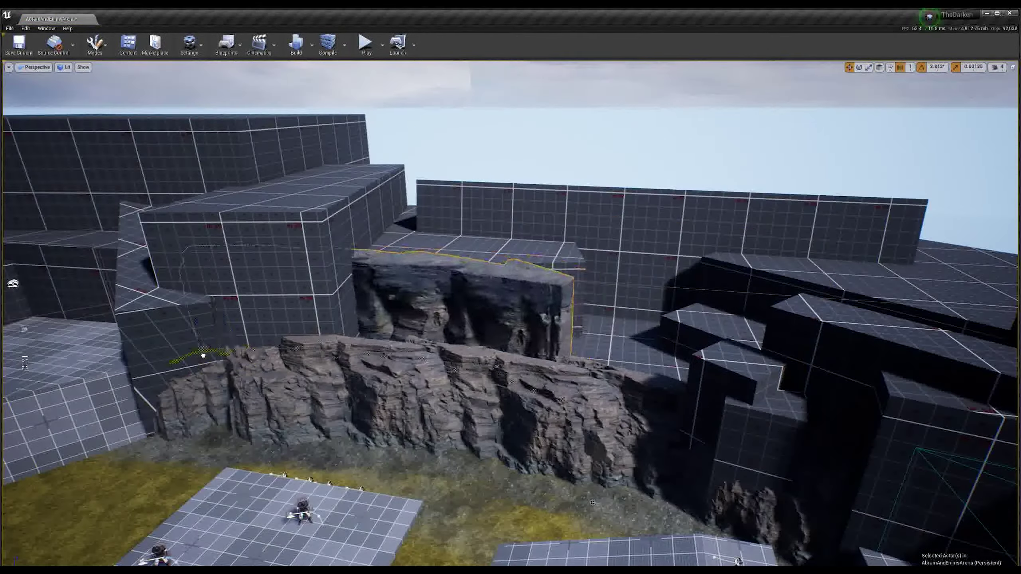
Move the cliff rock forward in the level.
drag(203, 355, 172, 349)
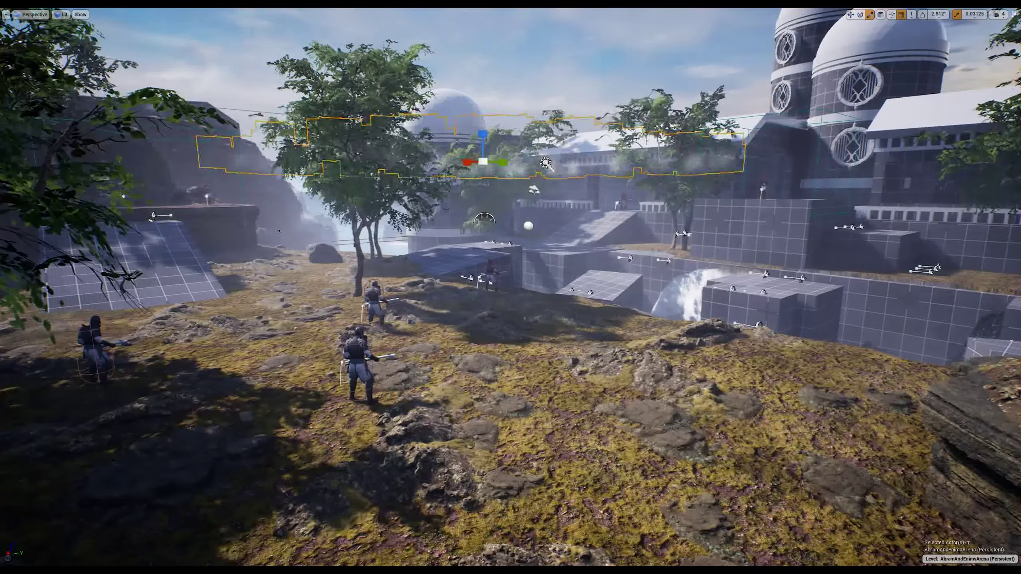
Lower the viewpoint below the ground level.
key(q)
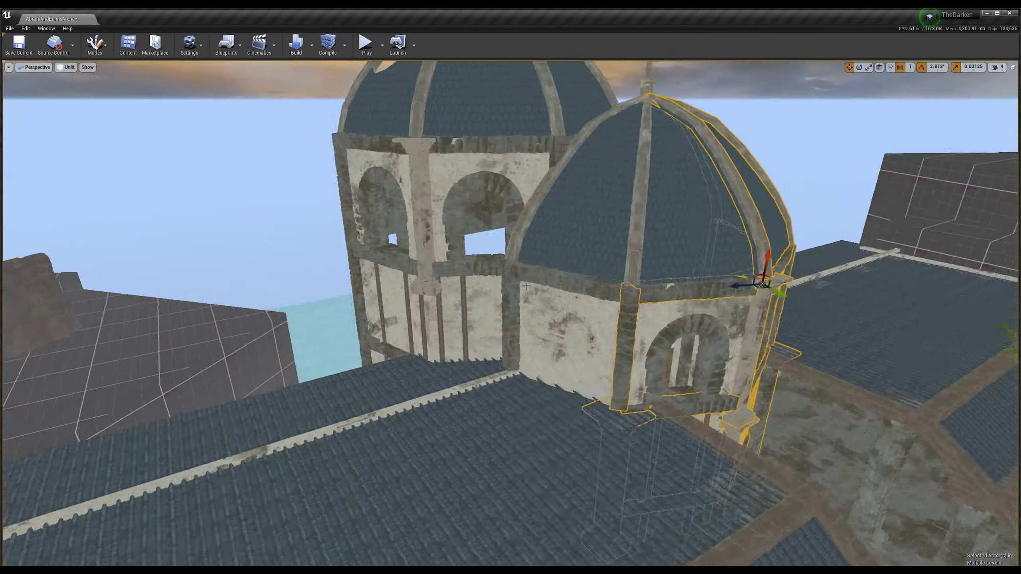
key(f)
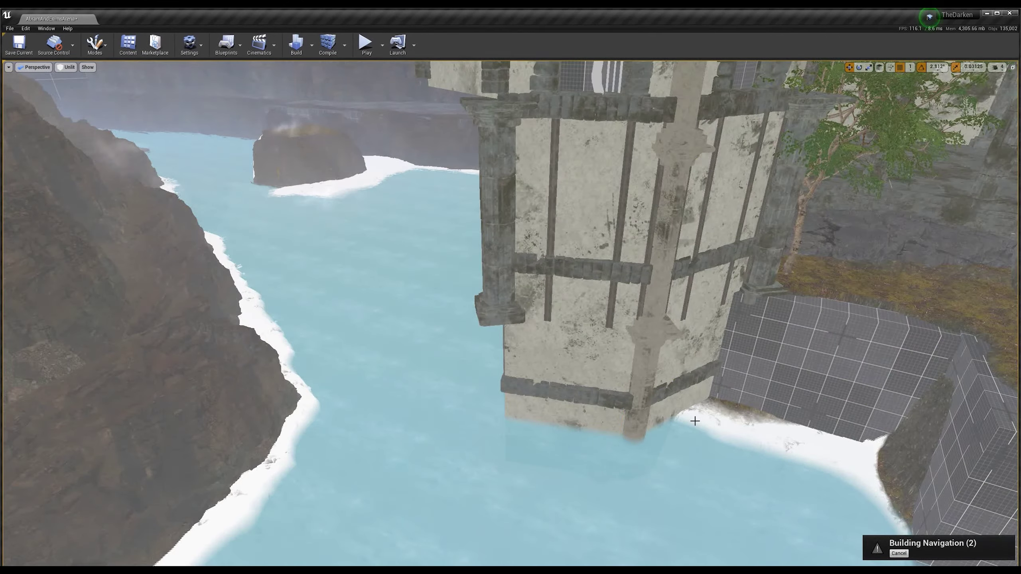
key(alt+4)
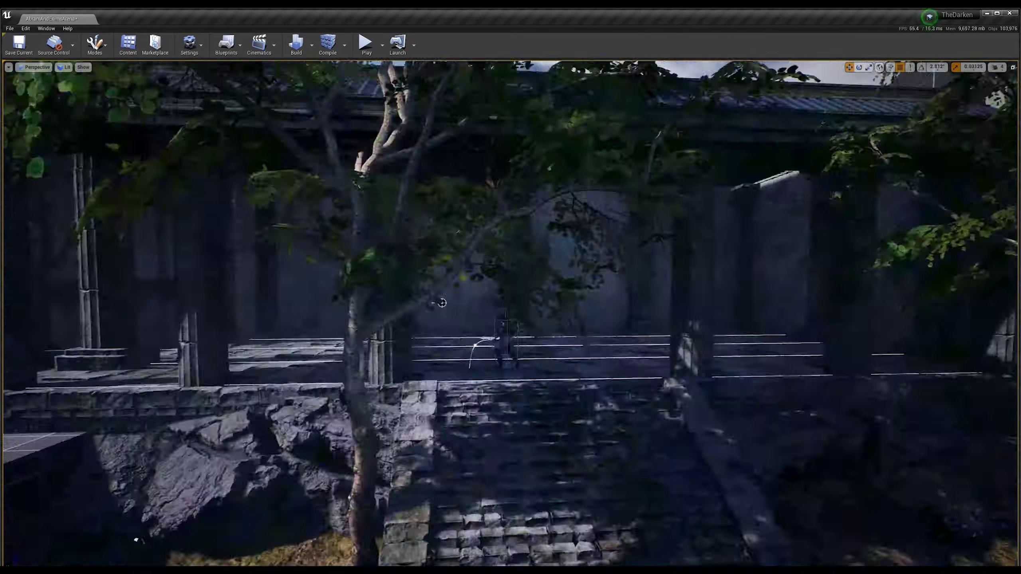
Bring up the context menu for the SM_Ruins_PillarA5x20 pillar.
right_click(496, 244)
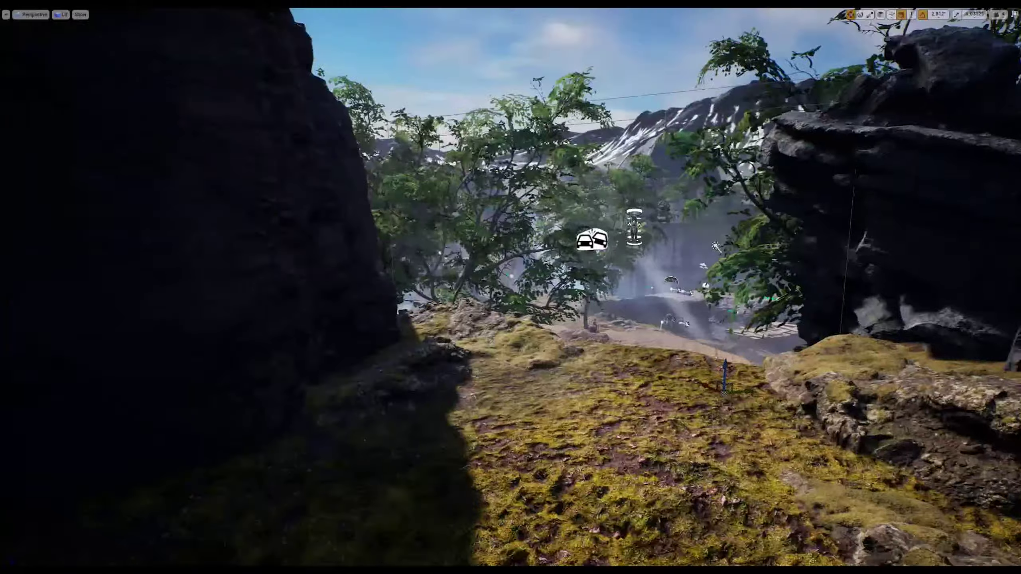
Leave immersive mode to restore the full editor layout around the viewport.
key(F11)
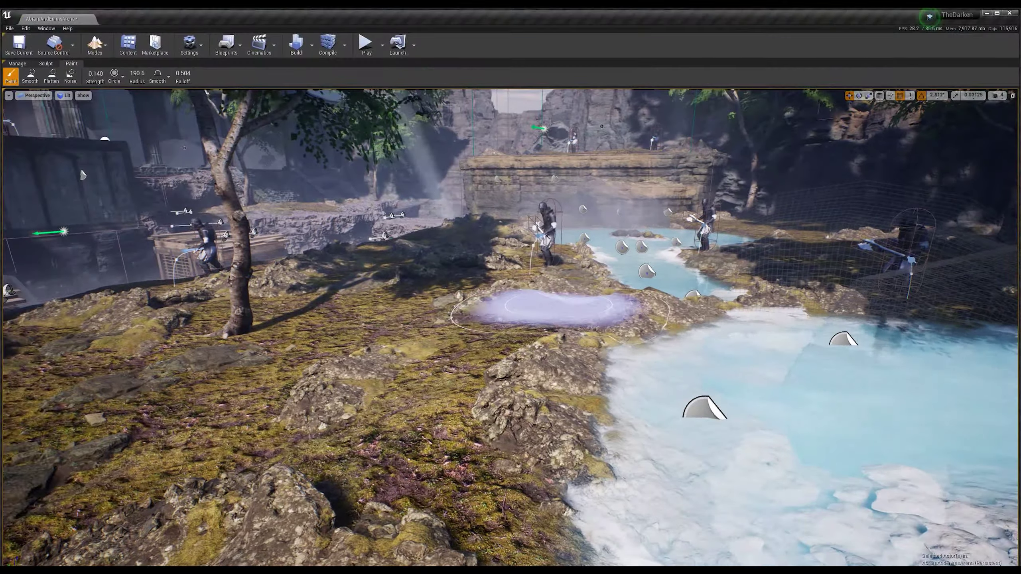